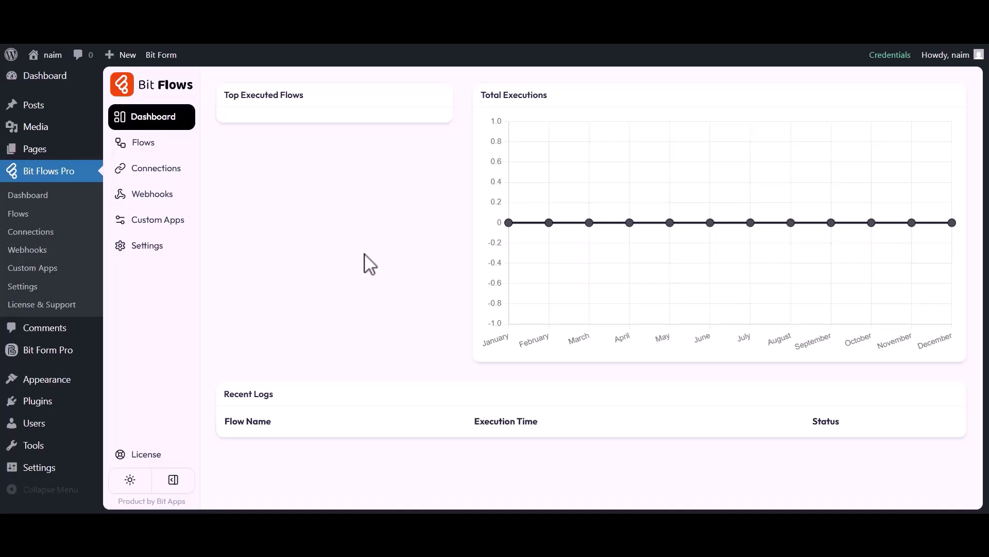
From the Flows list, create a flow named 'Bit Form to Drip' and open it in the editor.
click(166, 146)
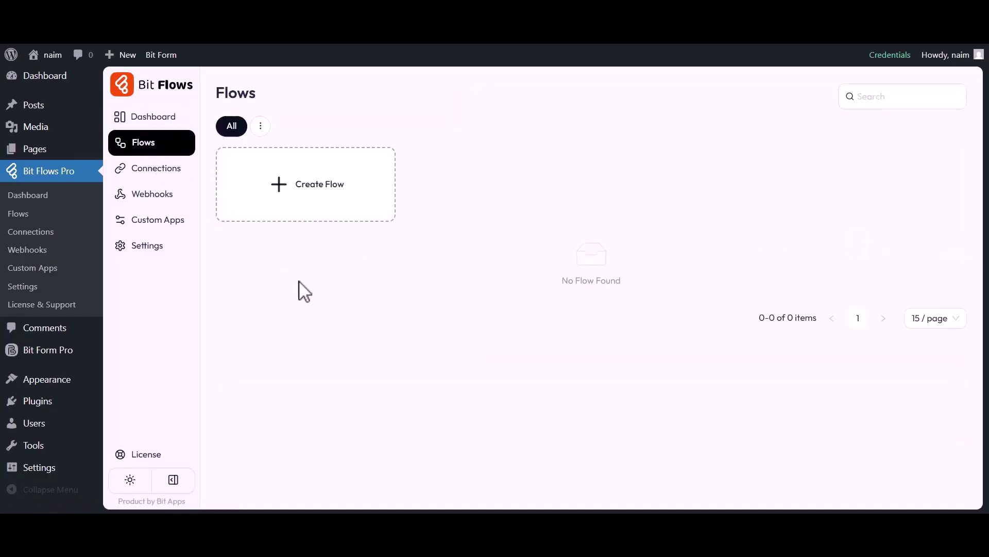
click(309, 188)
triple_click(393, 173)
text(Bit Form to Drip)
click(622, 431)
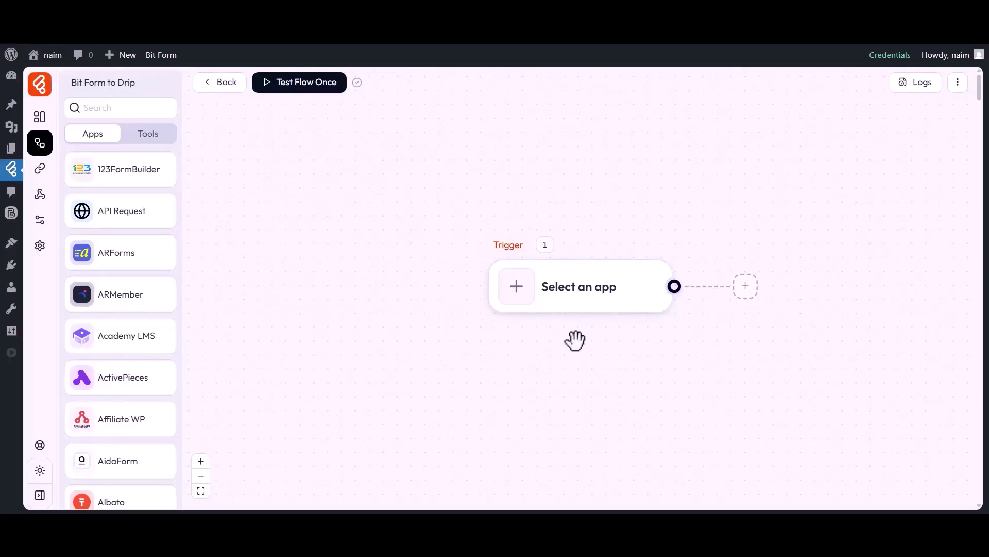
Set the flow trigger to Bit Form's Submit Success event.
drag(574, 343, 471, 336)
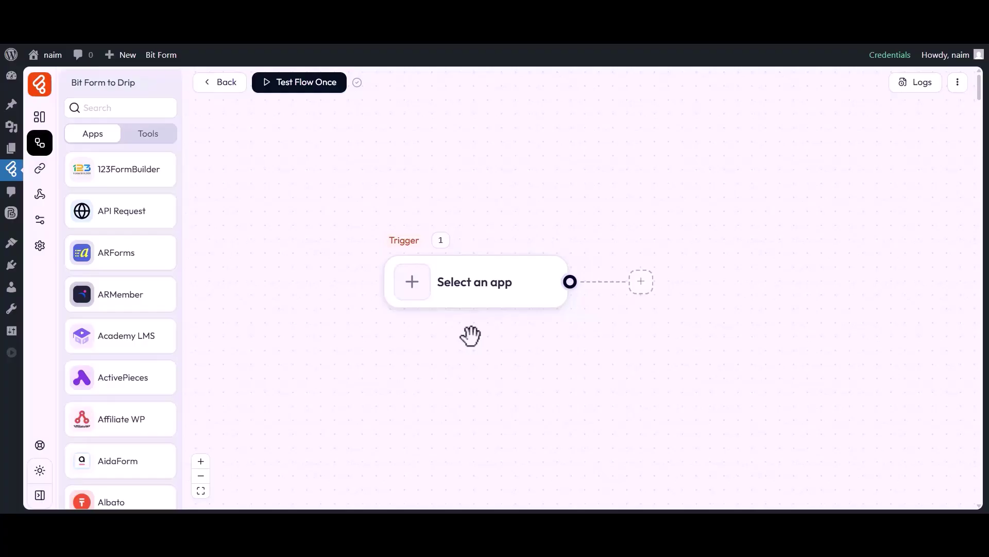
click(415, 289)
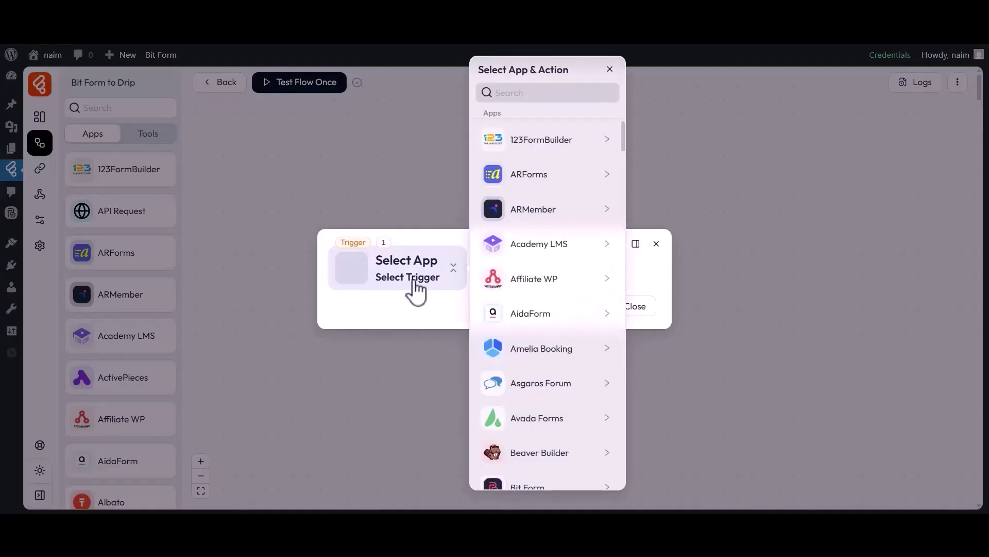
click(534, 93)
text(Bit Form)
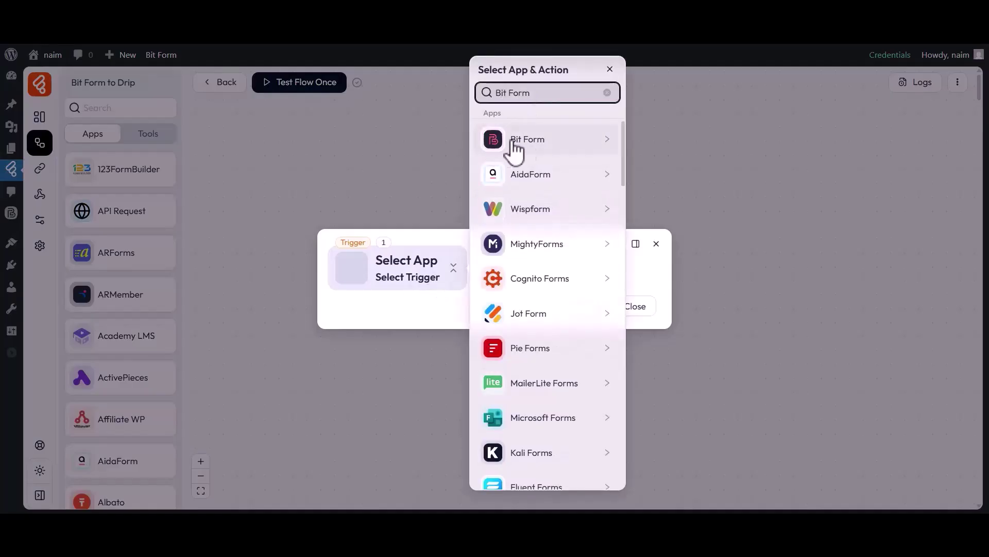
click(512, 149)
click(653, 135)
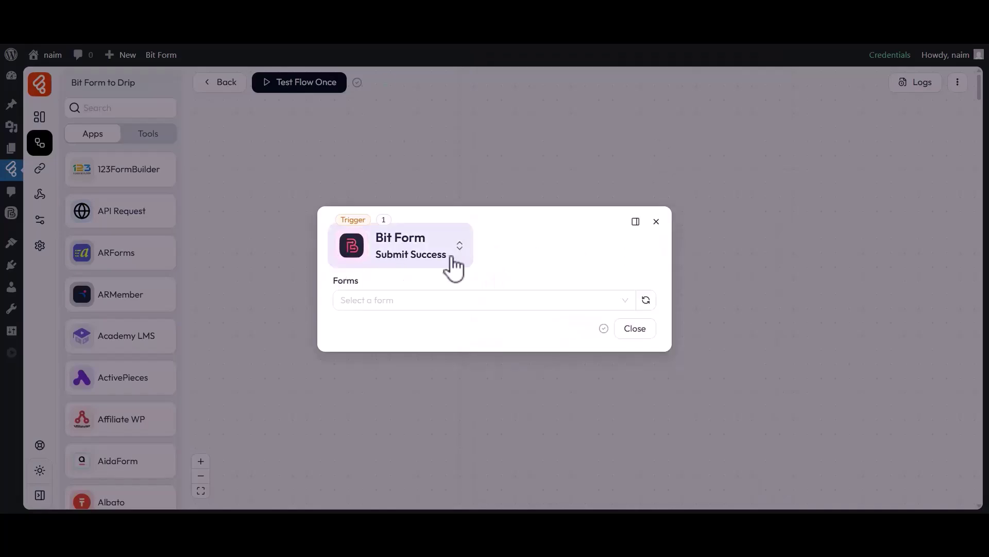
Watch the Simple Contact Form and start listening for a test response.
drag(334, 282, 359, 283)
click(361, 284)
click(372, 299)
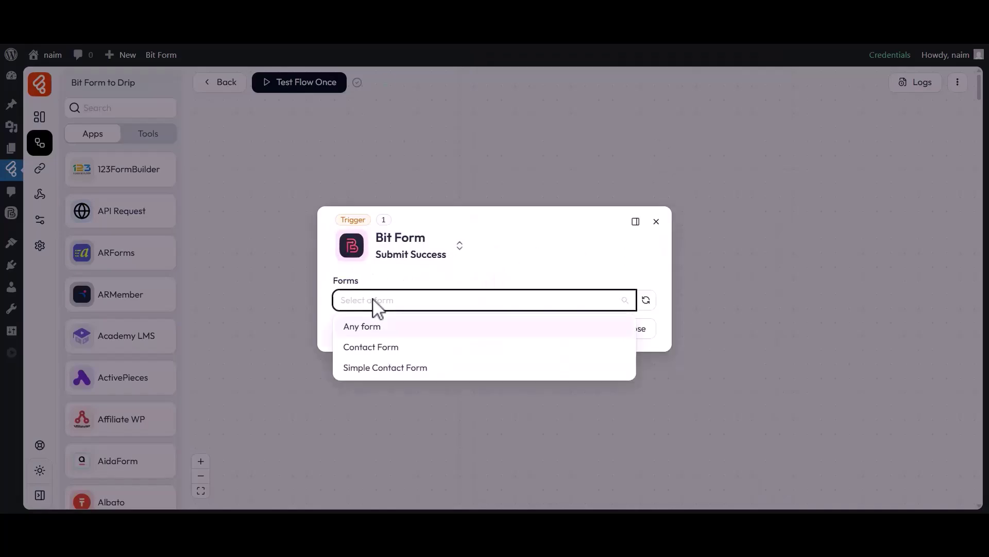
click(367, 368)
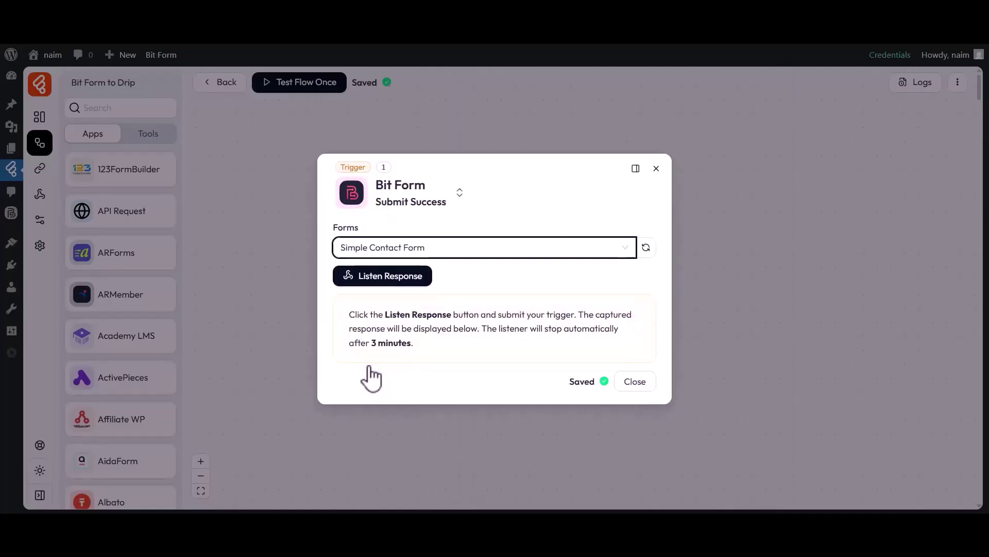
click(379, 278)
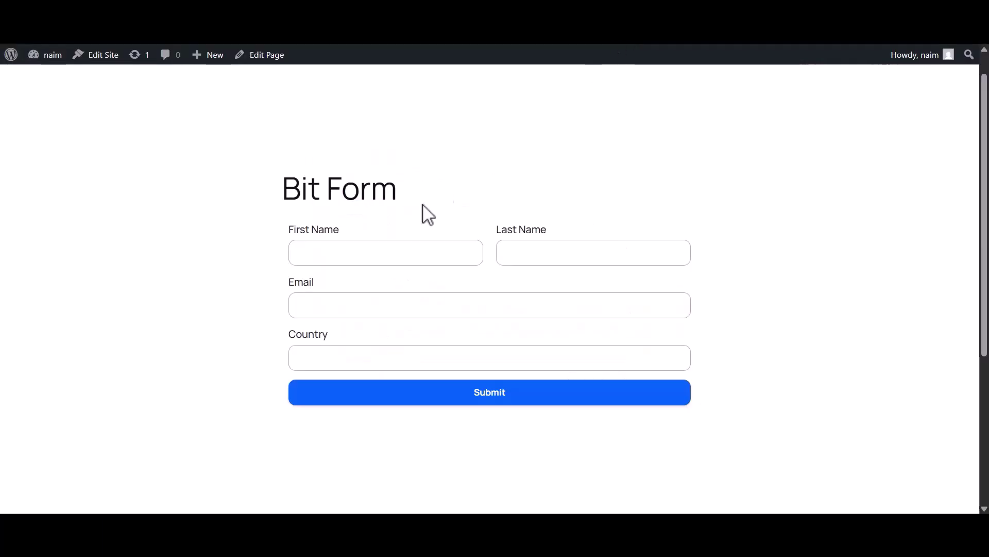
Submit a test entry with first name Bit, last name Apps, the contact's e-mail and country Bangladesh.
click(359, 257)
text(Bit)
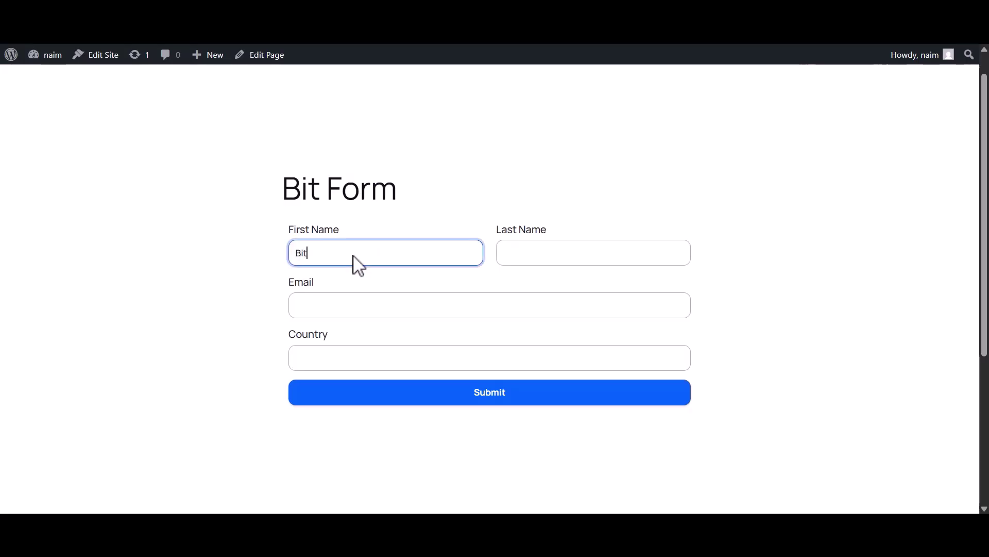
click(550, 267)
text(Apps)
click(352, 309)
click(384, 356)
text(Bangladesh)
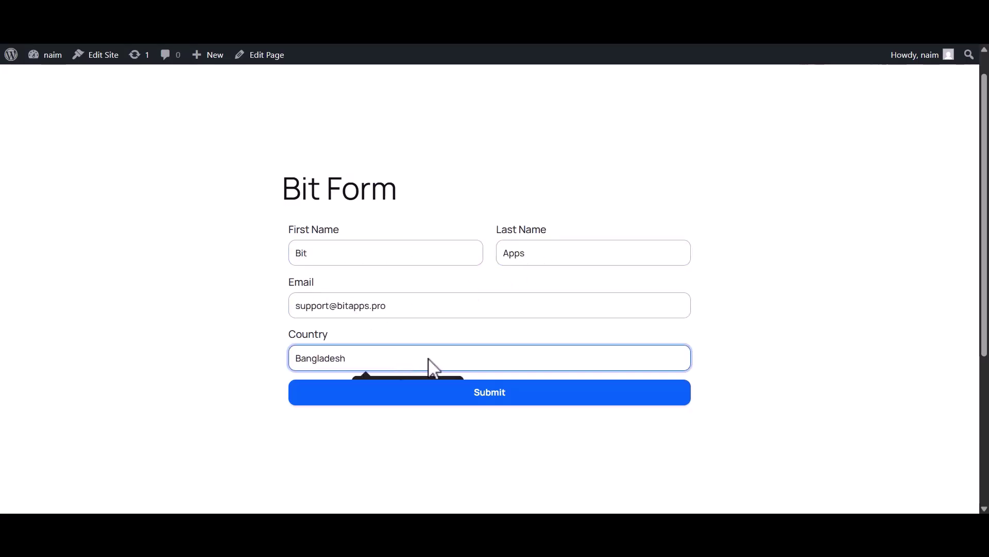
click(500, 393)
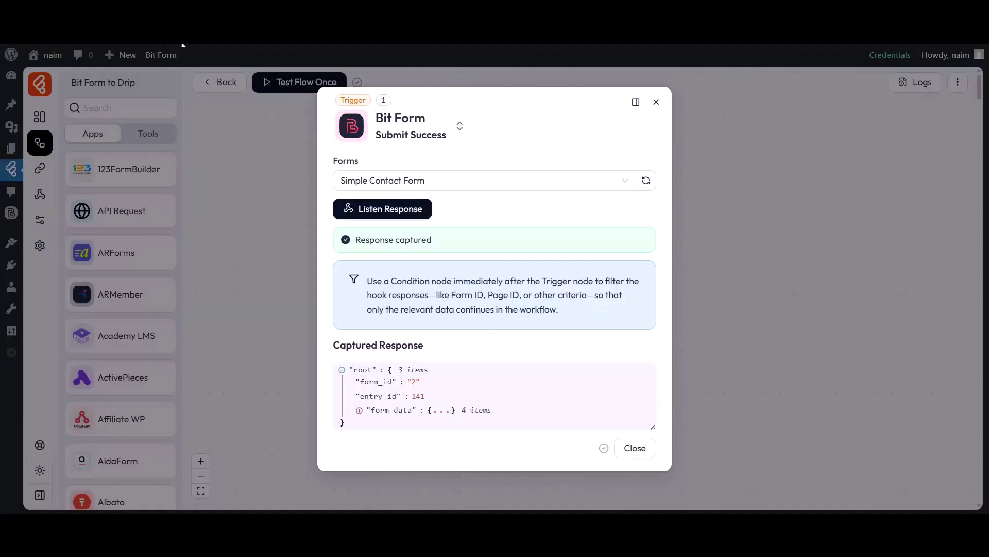
Expand form_data to inspect the four captured fields, then close the trigger settings.
click(379, 410)
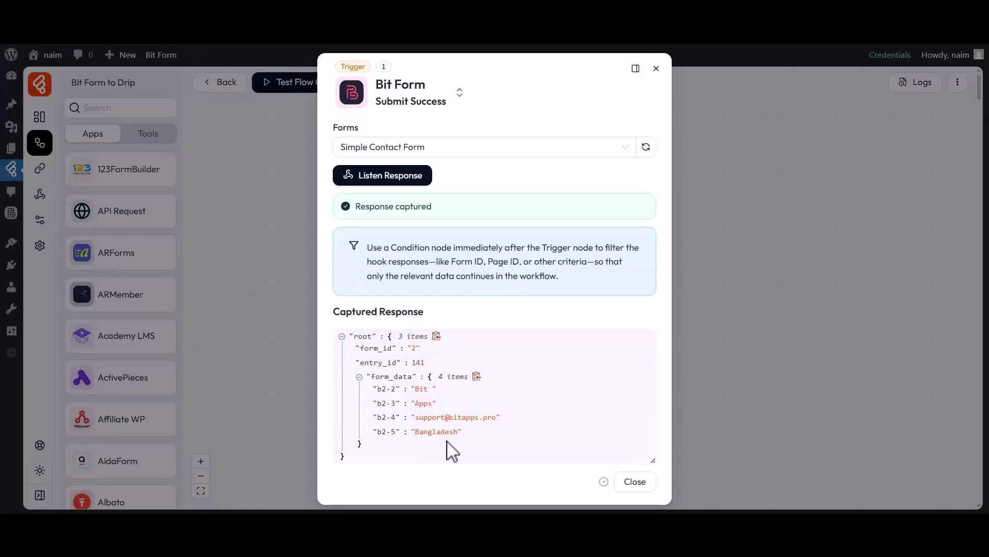
click(633, 481)
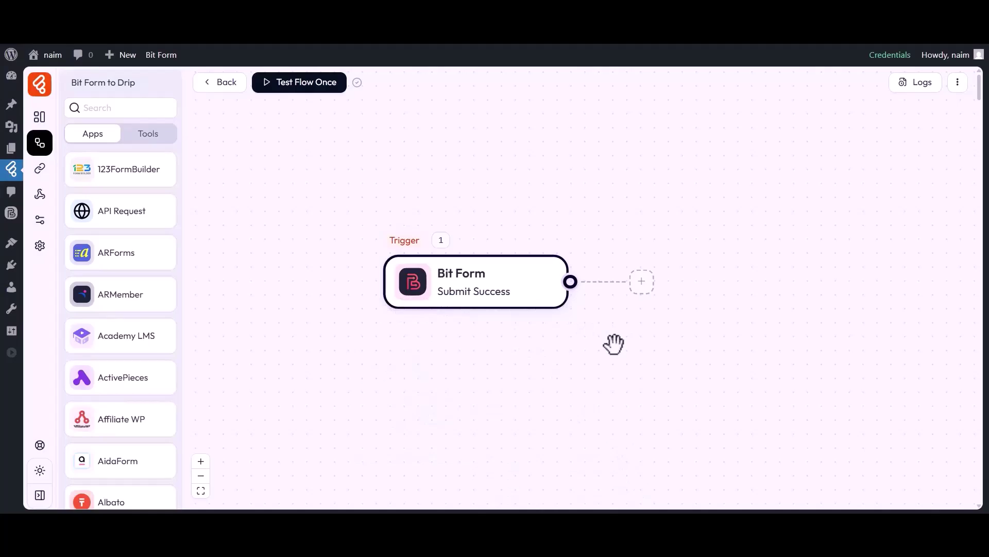
Add a Drip action set to Create or Update Contact after the Bit Form trigger.
click(641, 282)
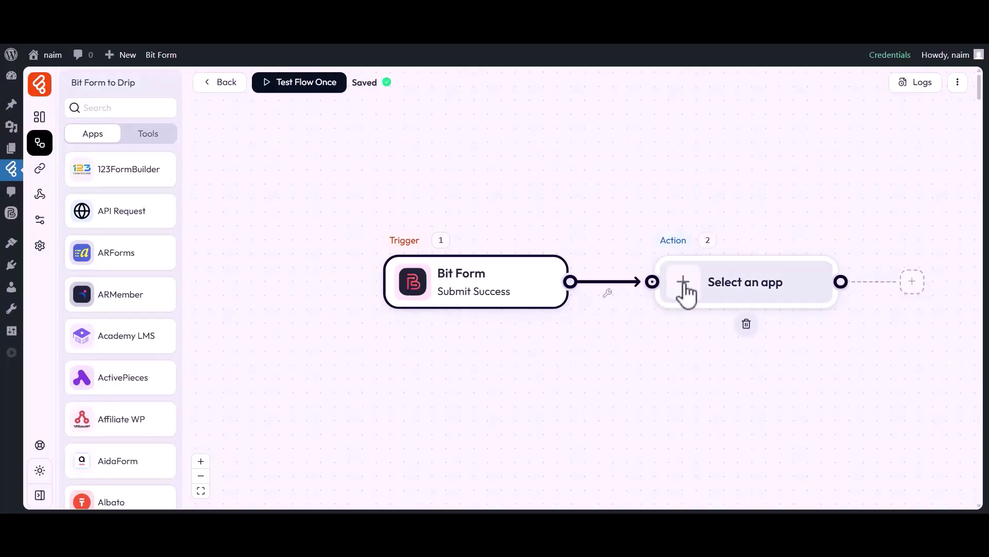
click(684, 284)
click(510, 93)
text(Drip)
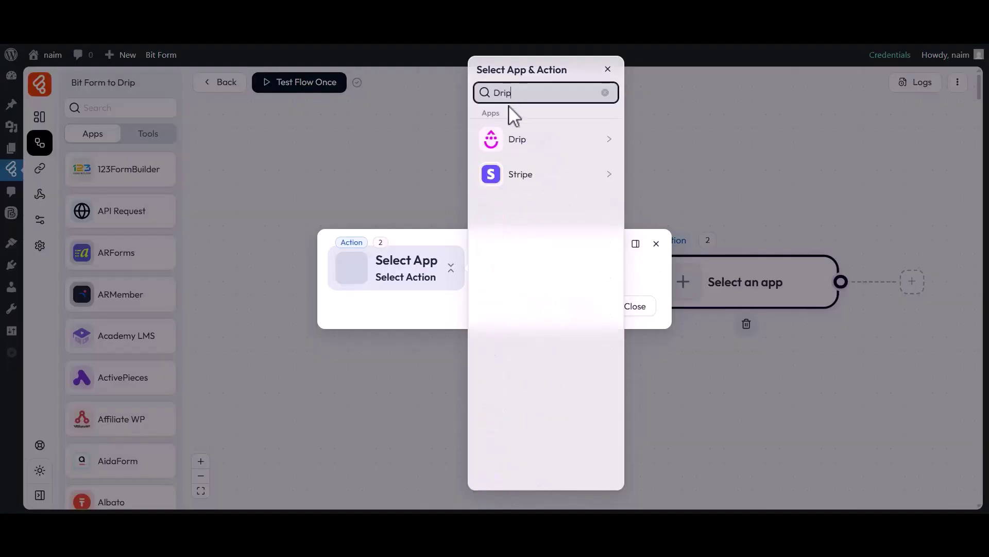
click(509, 148)
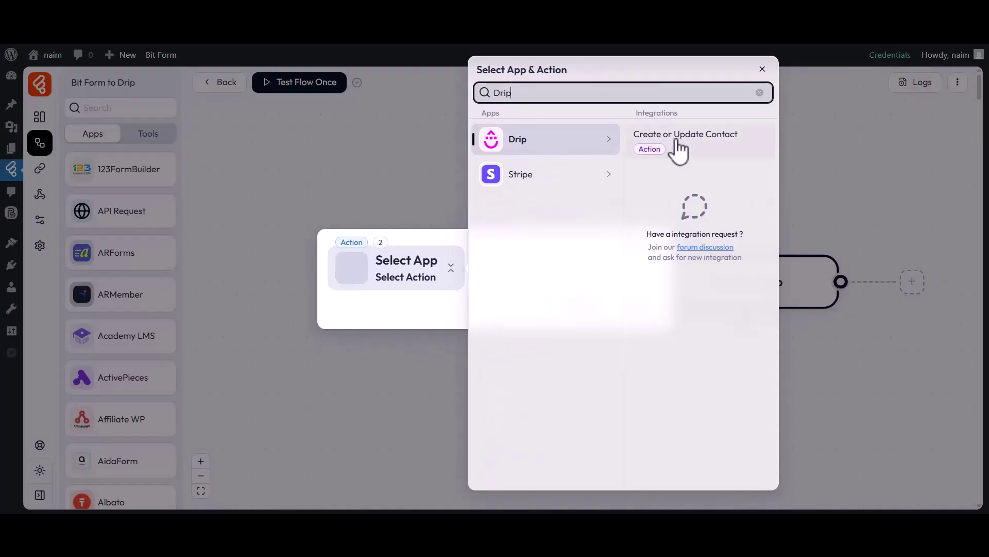
click(675, 140)
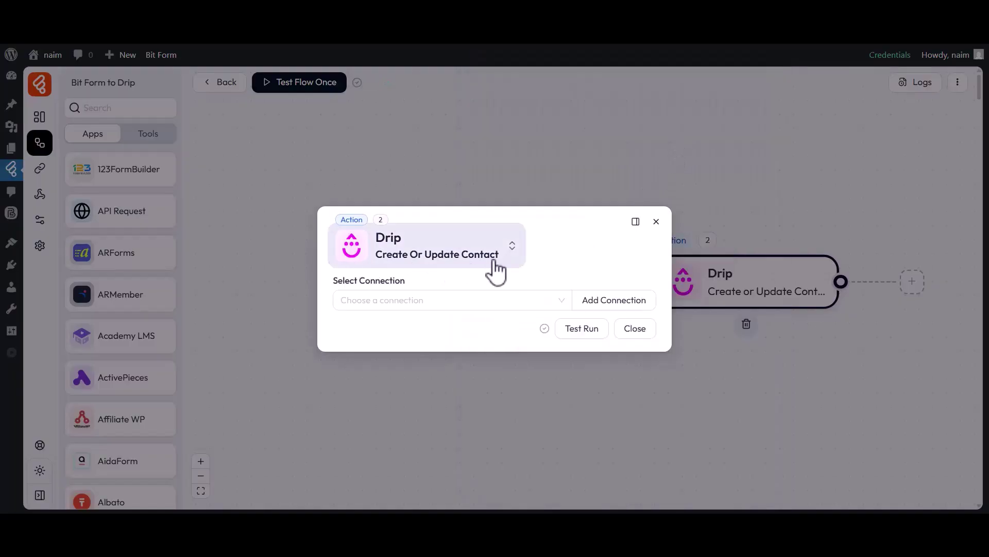
drag(340, 291, 413, 289)
click(395, 303)
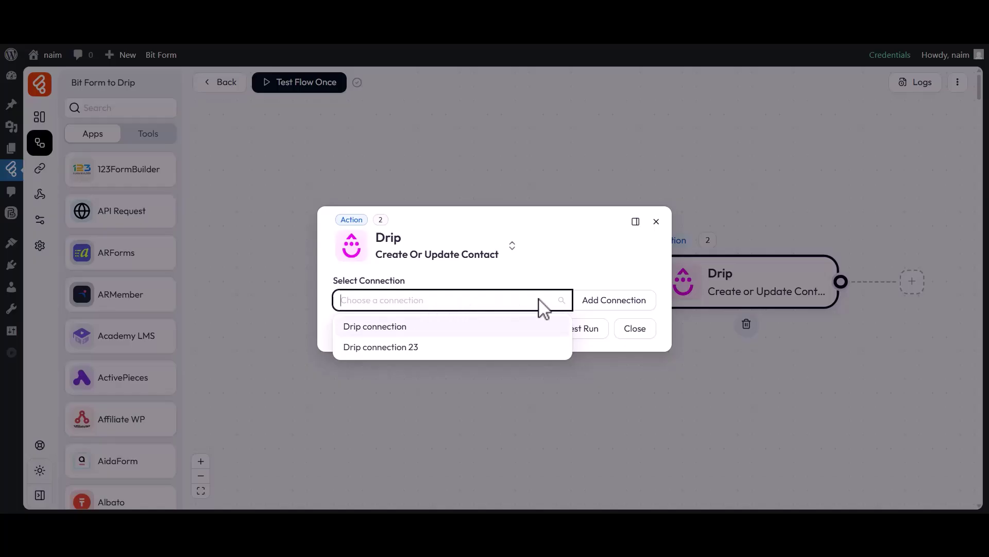
Add a new Drip connection and name it 'Drip connection 1'.
click(611, 303)
drag(675, 279, 748, 278)
click(745, 293)
drag(681, 298, 743, 299)
click(743, 298)
text(1)
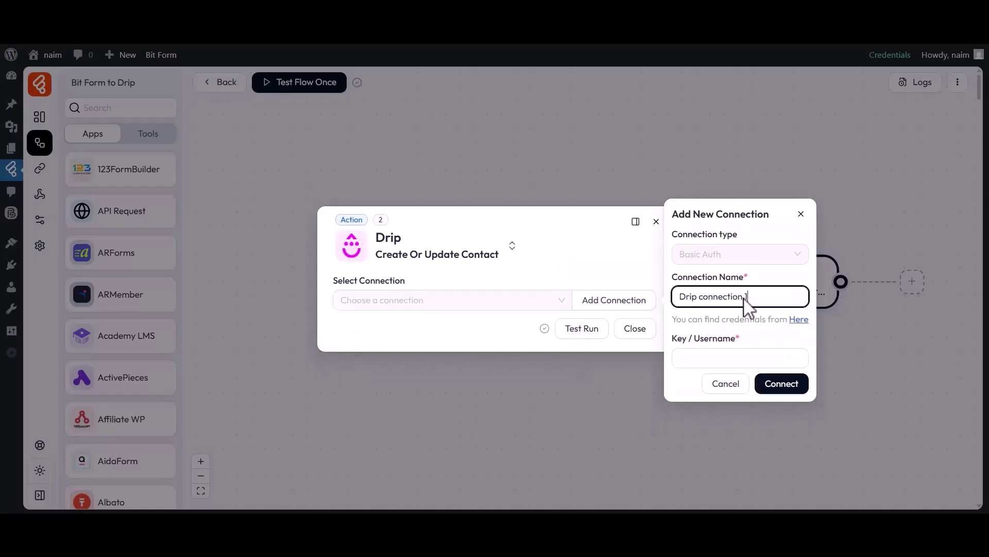
Copy the API Token from Drip's settings, paste it as the key, and connect.
drag(673, 340, 747, 339)
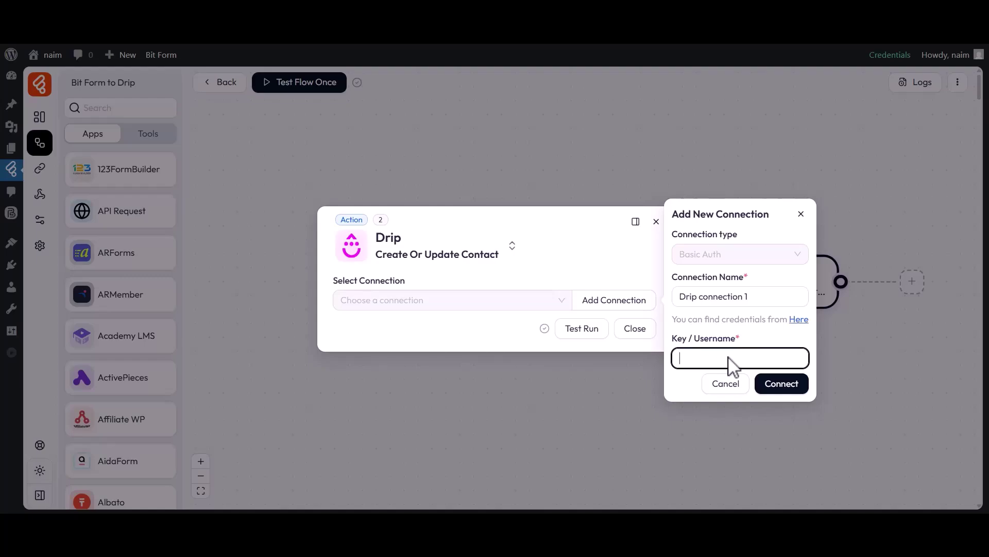
click(800, 320)
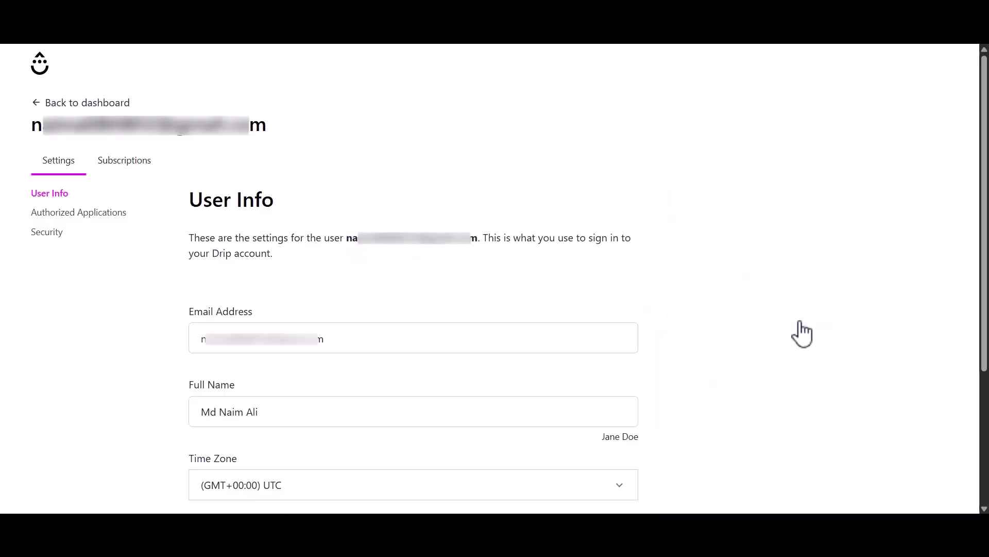
scroll(802, 334, down, 4)
drag(188, 410, 412, 456)
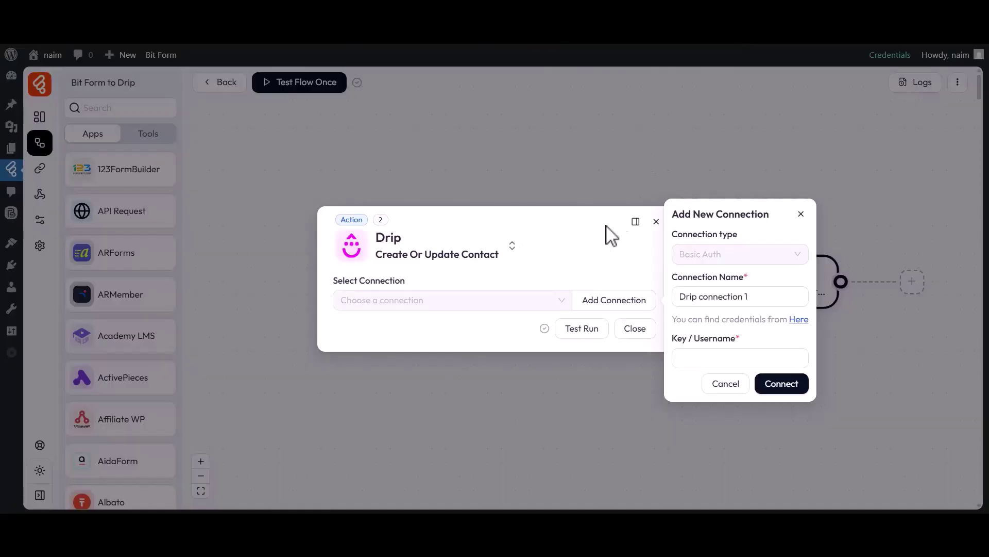
drag(670, 338, 749, 349)
click(740, 367)
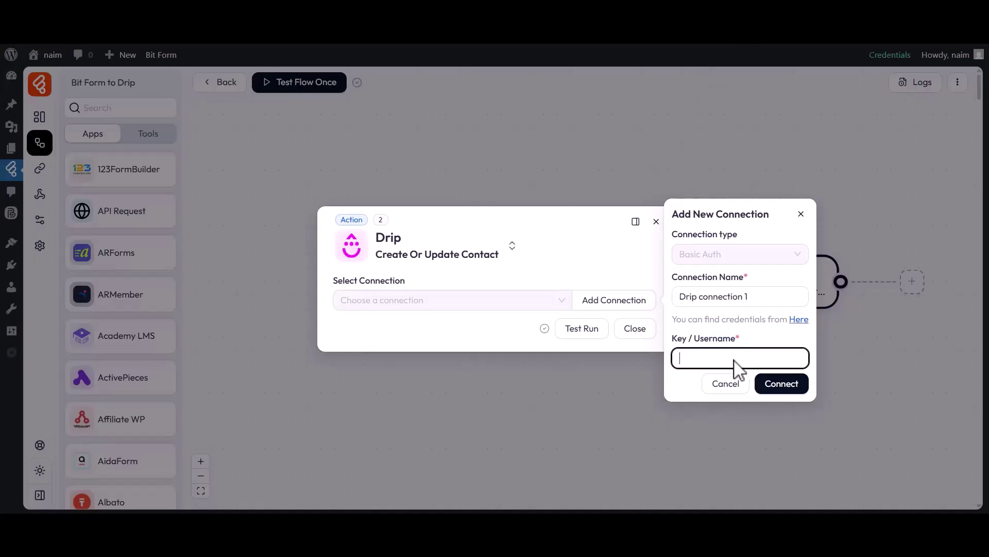
key(ctrl+v)
click(778, 393)
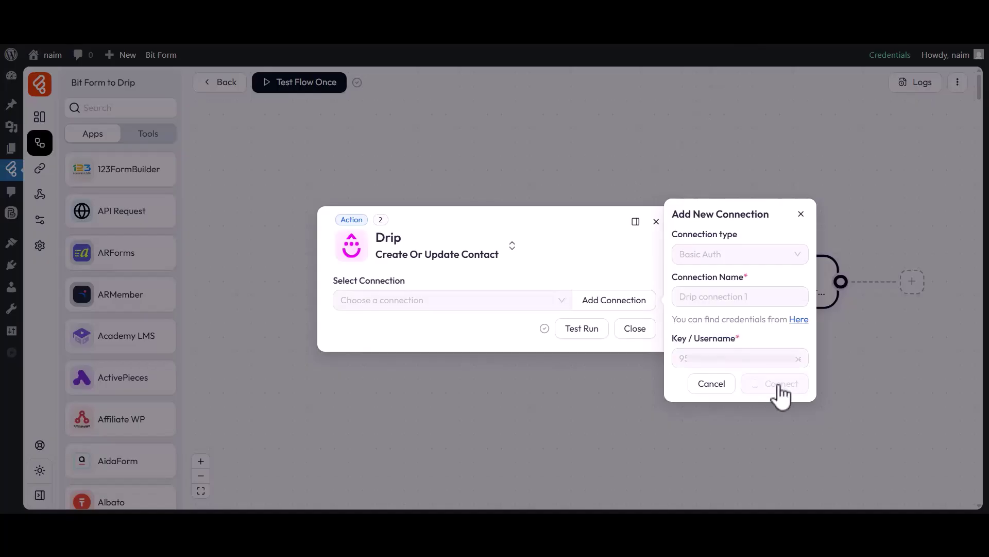
drag(333, 256, 410, 259)
Select the Bit Code (bitcode.pro) account and set subscriber status to Active.
click(354, 272)
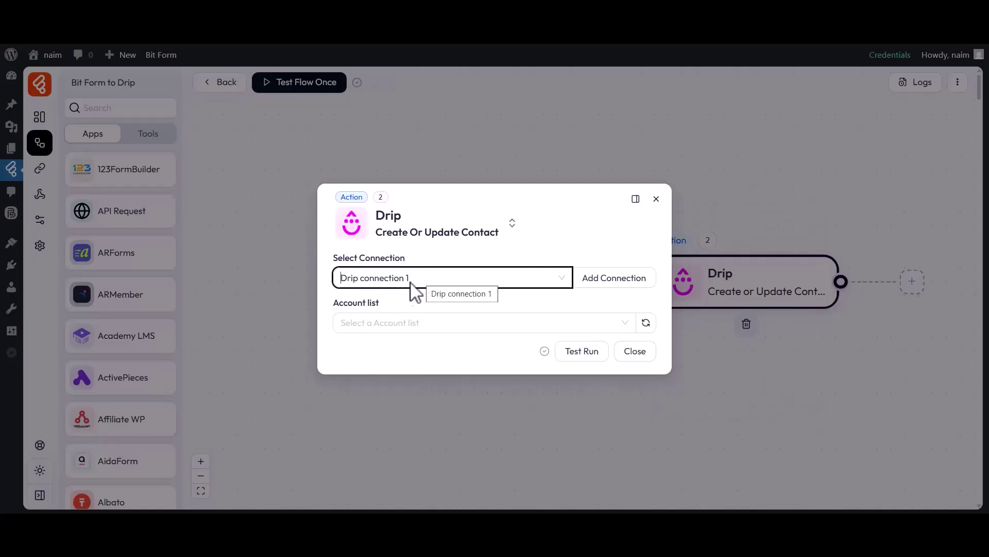
drag(333, 303, 384, 305)
click(373, 321)
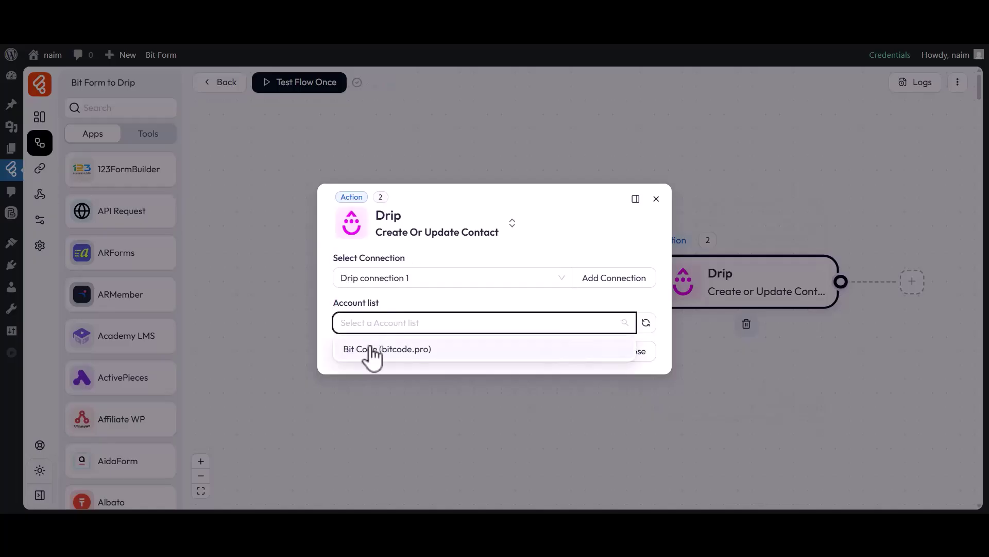
click(369, 348)
drag(334, 257, 411, 268)
click(382, 278)
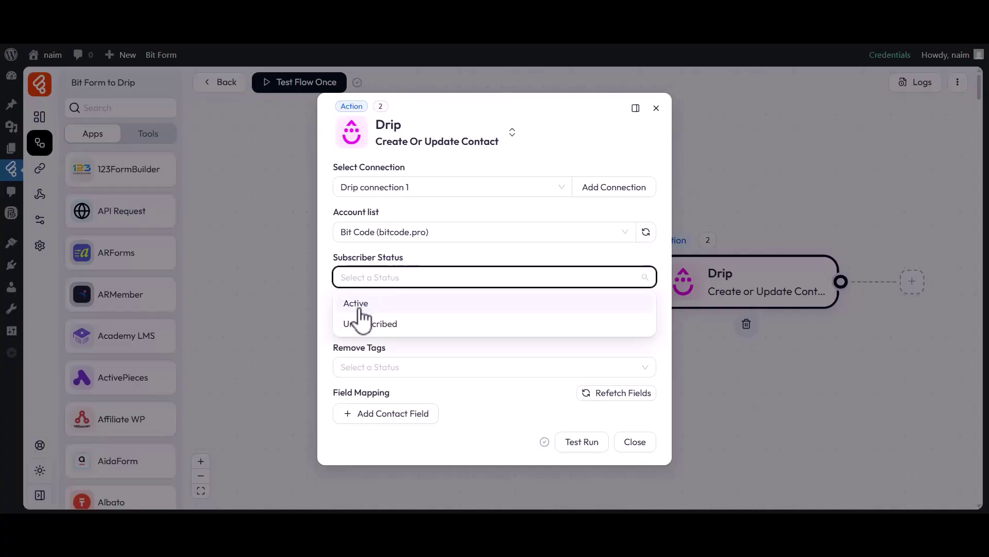
click(360, 304)
Add Tag 1, Tag 2 and Tag 3, and set Tag 2 and Tag 3 for removal.
drag(335, 303, 373, 306)
click(340, 322)
click(354, 350)
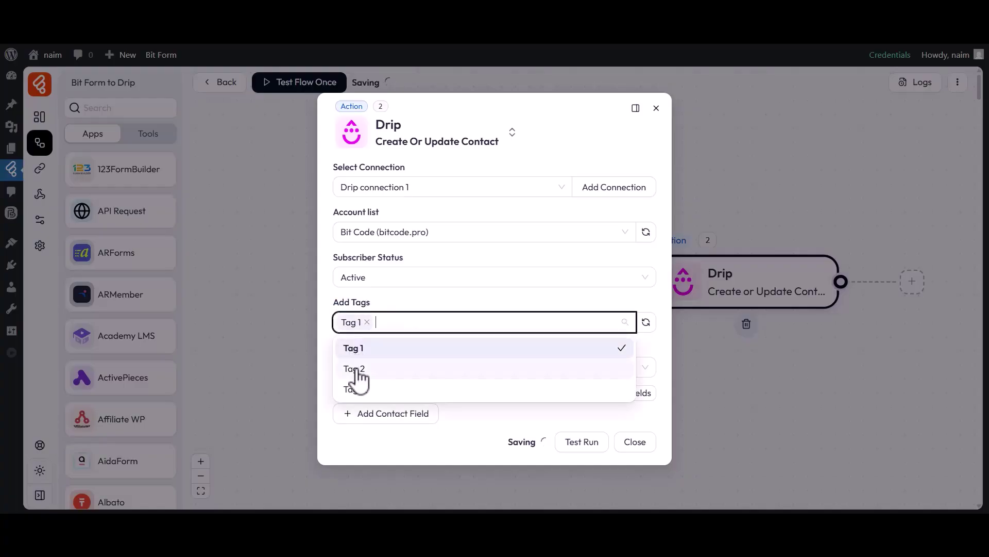
click(355, 368)
click(354, 389)
click(325, 341)
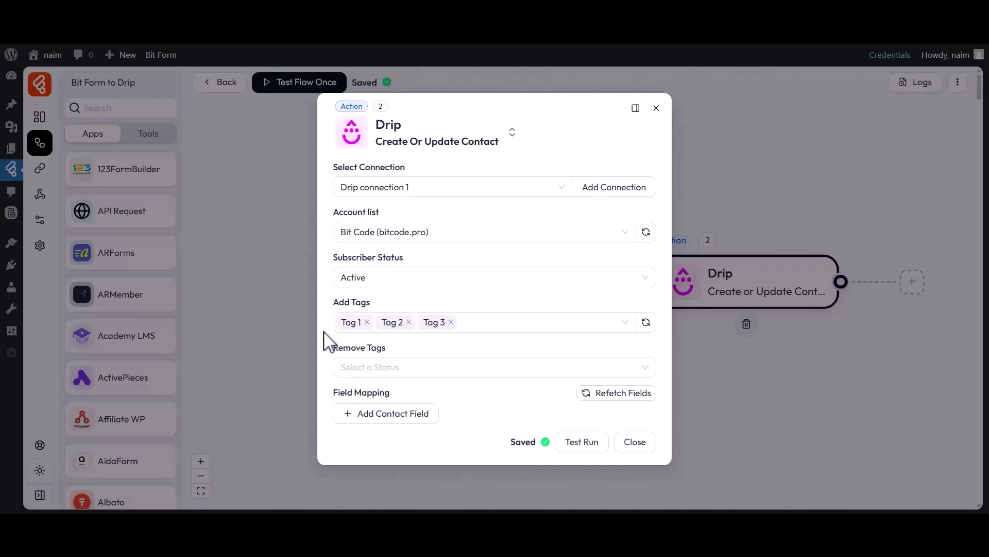
drag(334, 346, 398, 349)
click(380, 369)
click(359, 413)
click(355, 434)
click(329, 394)
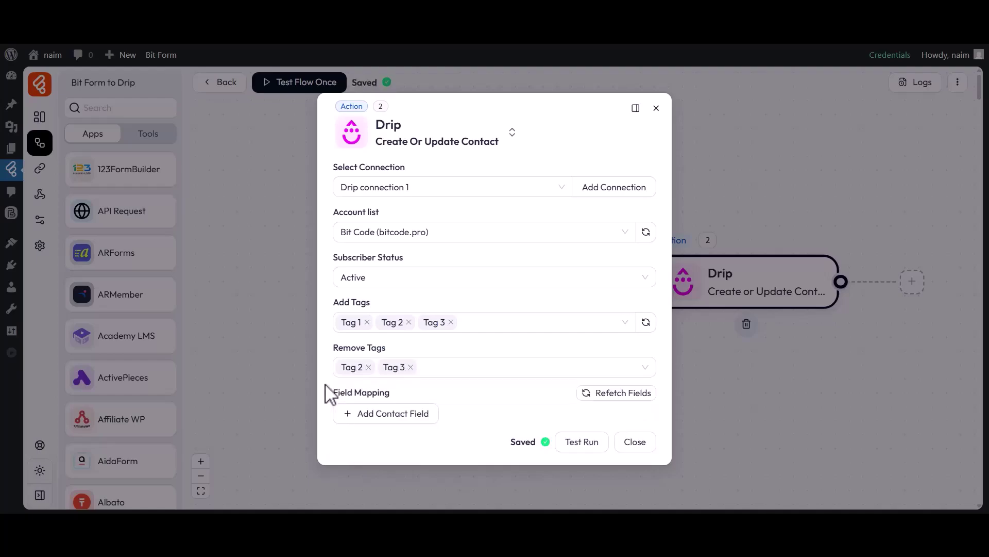
Map Drip Email to form field b2-4 and First name to b2-2.
drag(335, 393, 400, 398)
click(387, 413)
click(386, 416)
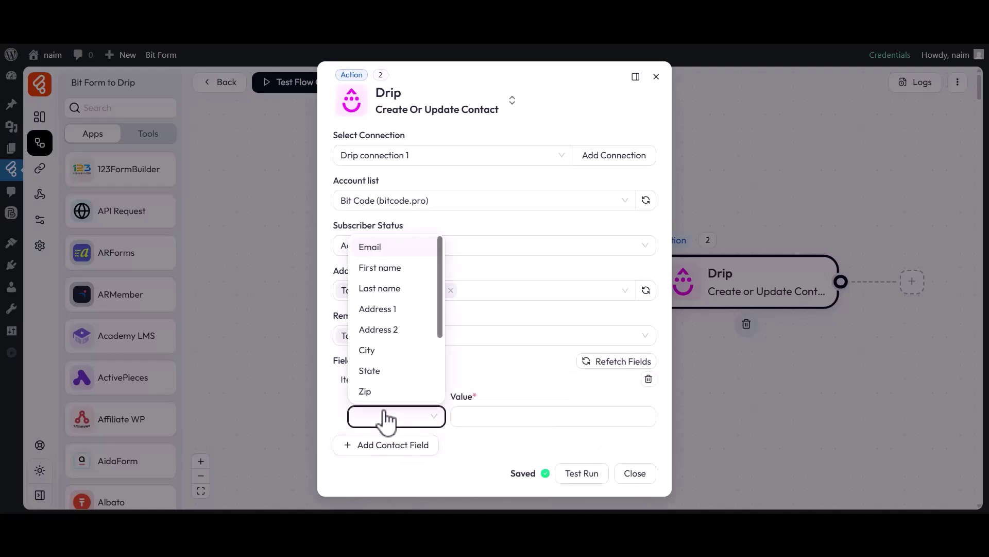
click(370, 247)
click(545, 418)
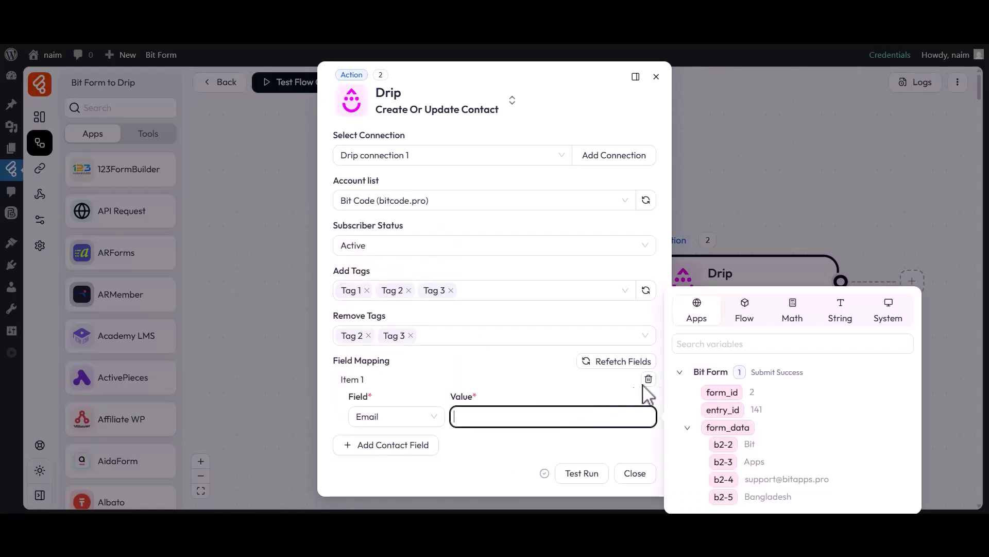
click(723, 479)
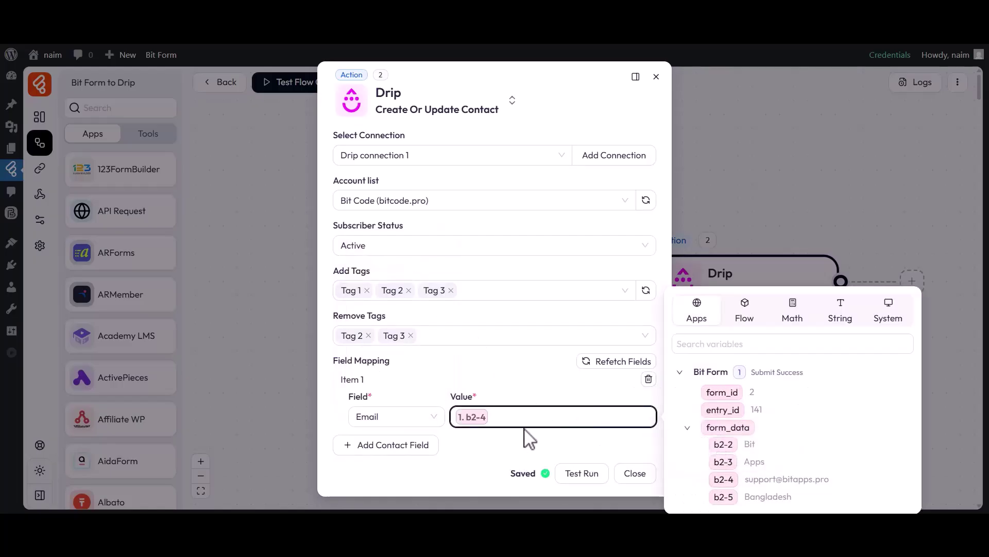
click(531, 431)
click(407, 445)
click(388, 461)
click(393, 313)
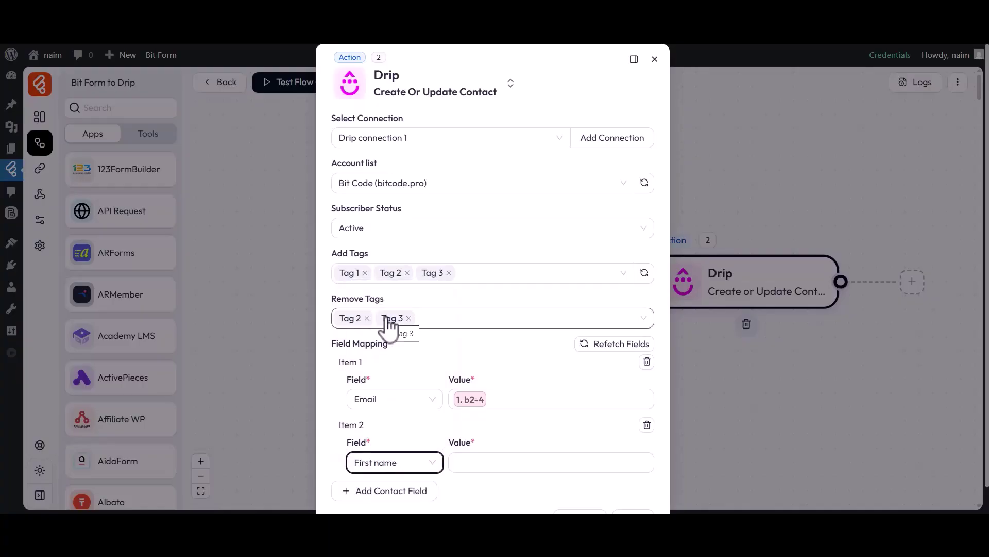
click(597, 463)
click(721, 444)
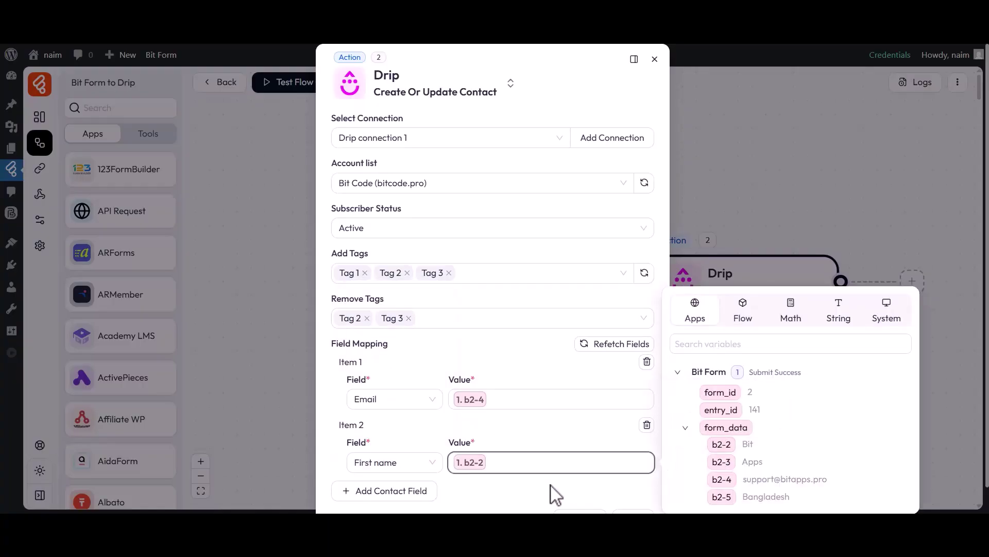
click(552, 493)
Map Drip Last name to form field b2-3 and Country to b2-5.
scroll(552, 493, down, 1)
click(395, 466)
click(394, 493)
click(379, 375)
click(519, 495)
click(718, 468)
click(570, 480)
scroll(573, 483, down, 1)
click(391, 463)
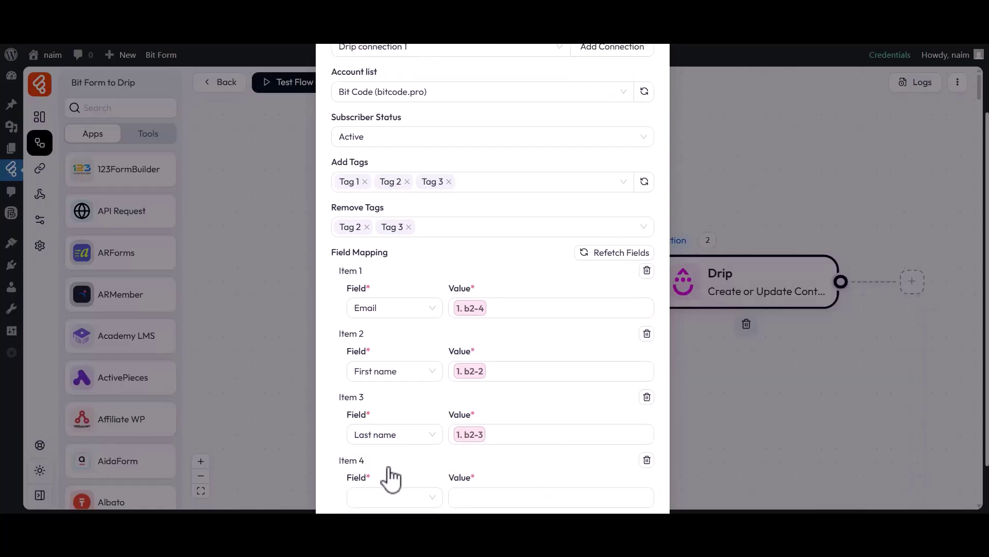
click(396, 497)
scroll(390, 449, down, 2)
click(378, 429)
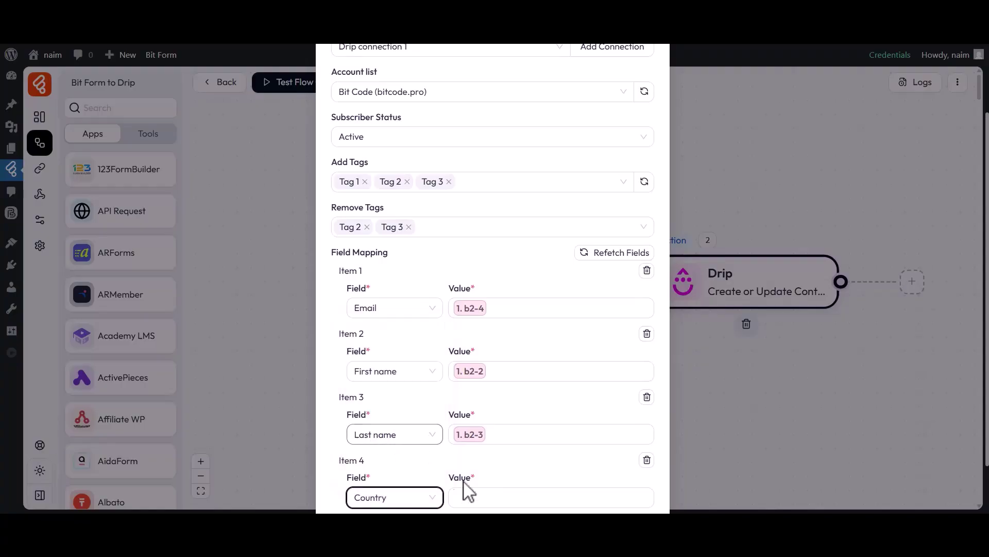
click(512, 499)
click(720, 499)
click(579, 470)
scroll(569, 464, down, 1)
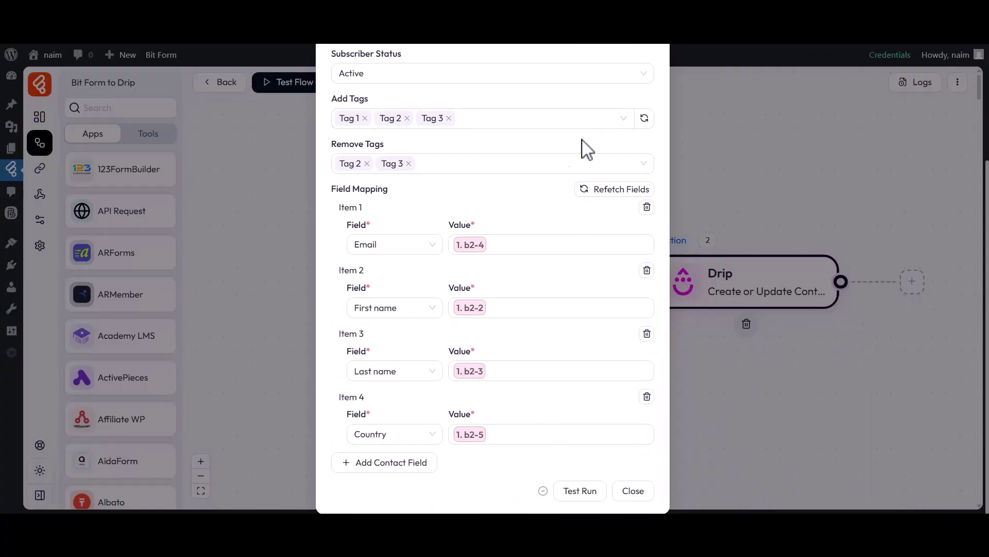
Close the Drip settings and start Test Flow Once with Listen New Response.
click(635, 490)
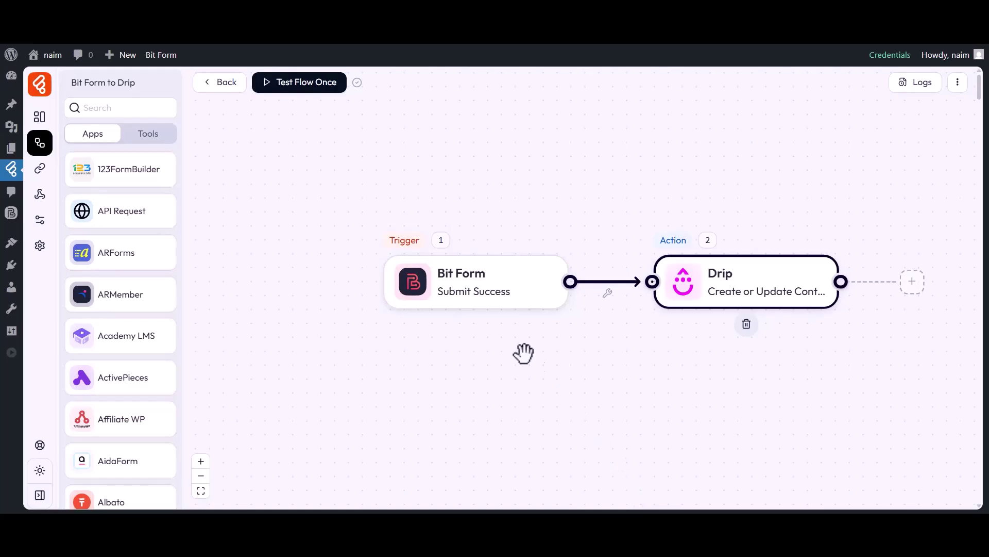
click(298, 92)
click(302, 114)
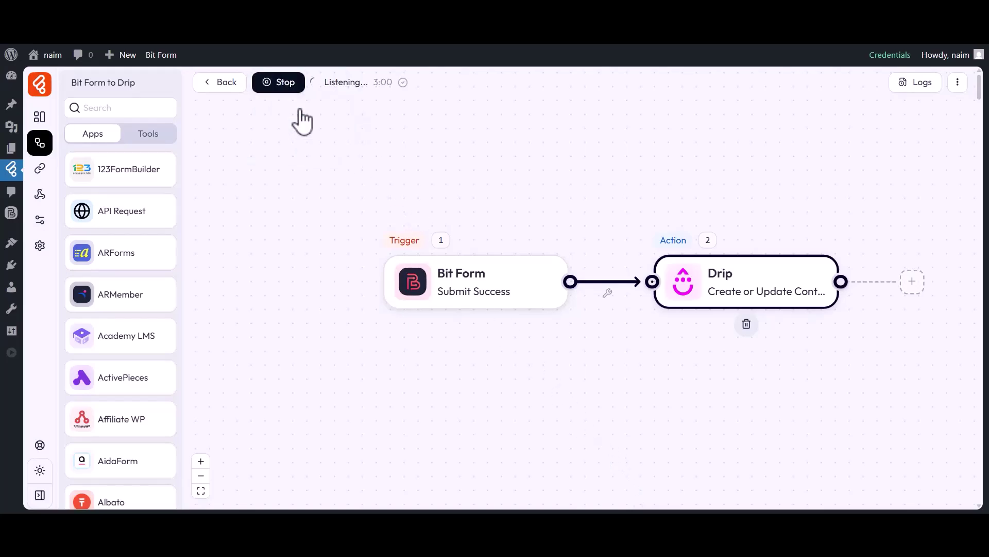
click(625, 32)
Submit the form with First Name Bit, Last Name Apps, the contact's e-mail and Country Bangladesh.
click(353, 255)
text(Bit)
click(544, 257)
text(Apps)
click(352, 308)
click(395, 367)
text(Bangladesh)
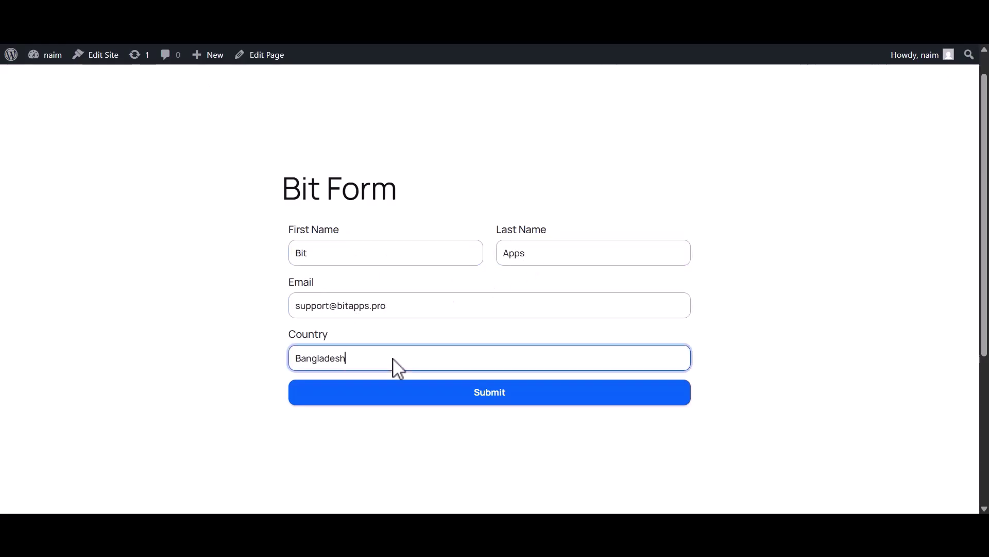
click(502, 401)
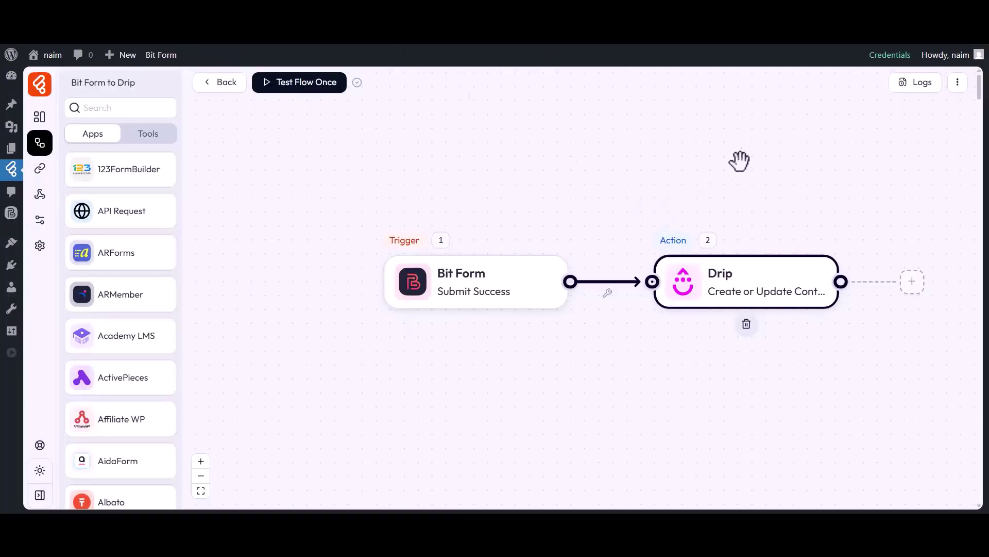
Open the SUCCESS run's log details and expand Drip's subscriber, tags and remove_tags data.
click(916, 82)
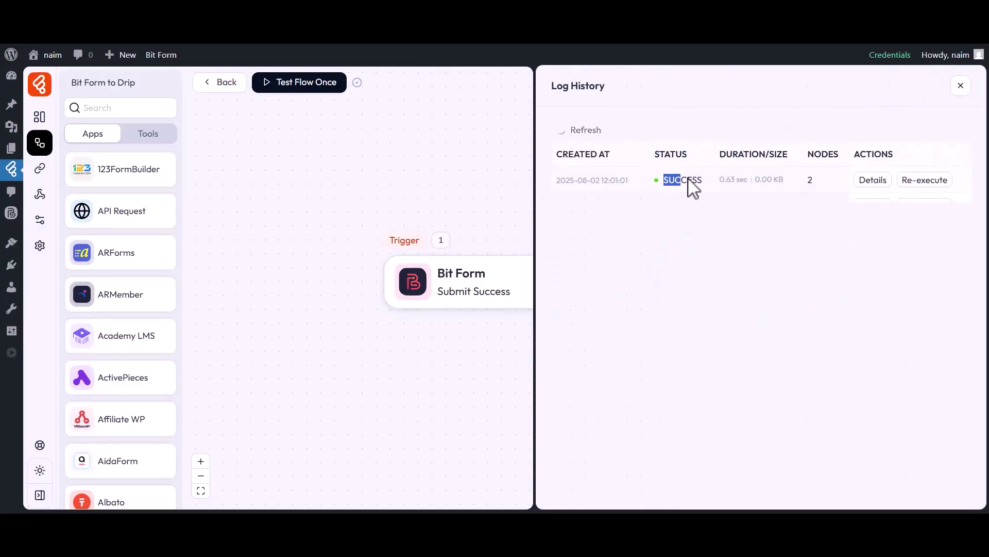
click(871, 179)
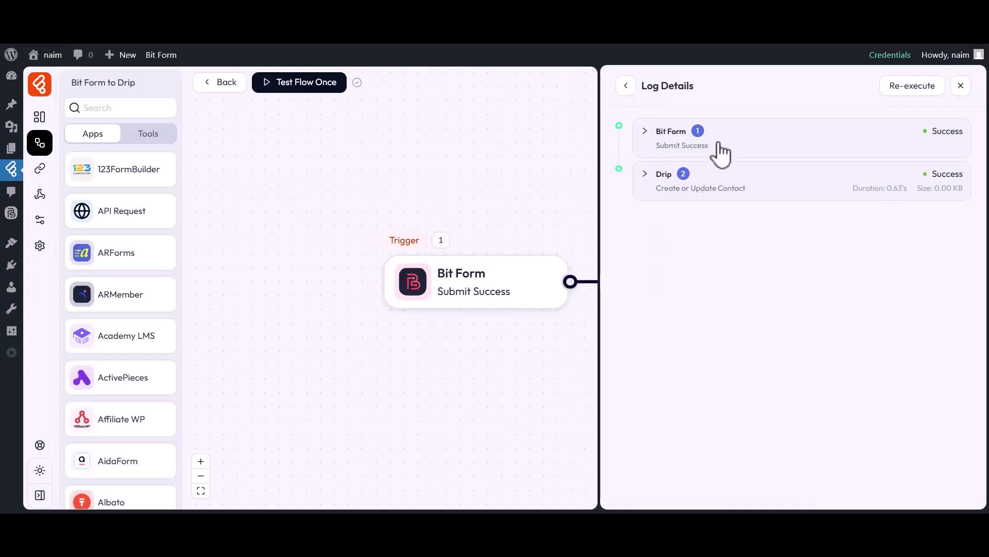
click(660, 186)
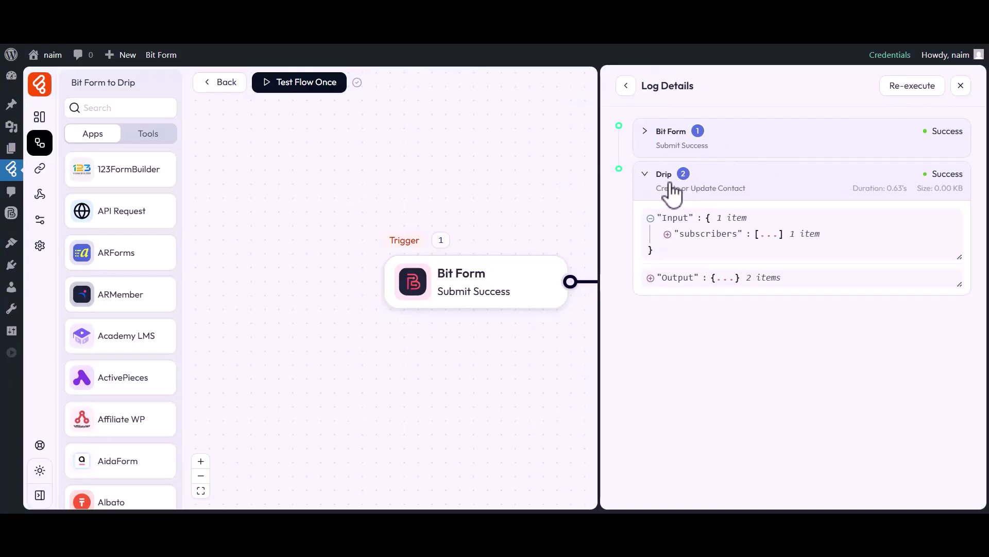
click(703, 251)
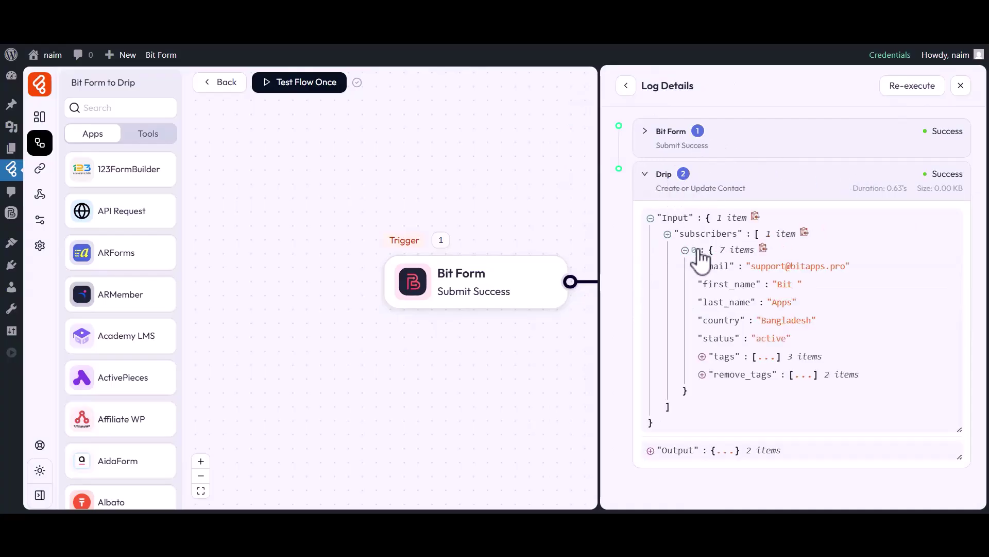
click(719, 358)
click(745, 444)
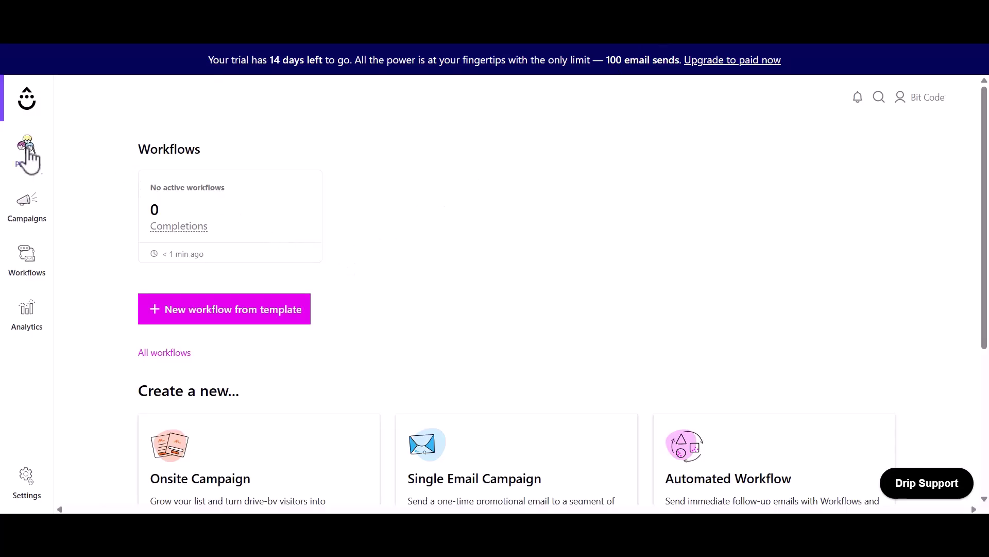
Open the test contact from Drip's Active People list and confirm its profile shows Subscribed.
mouse_move(27, 150)
click(80, 196)
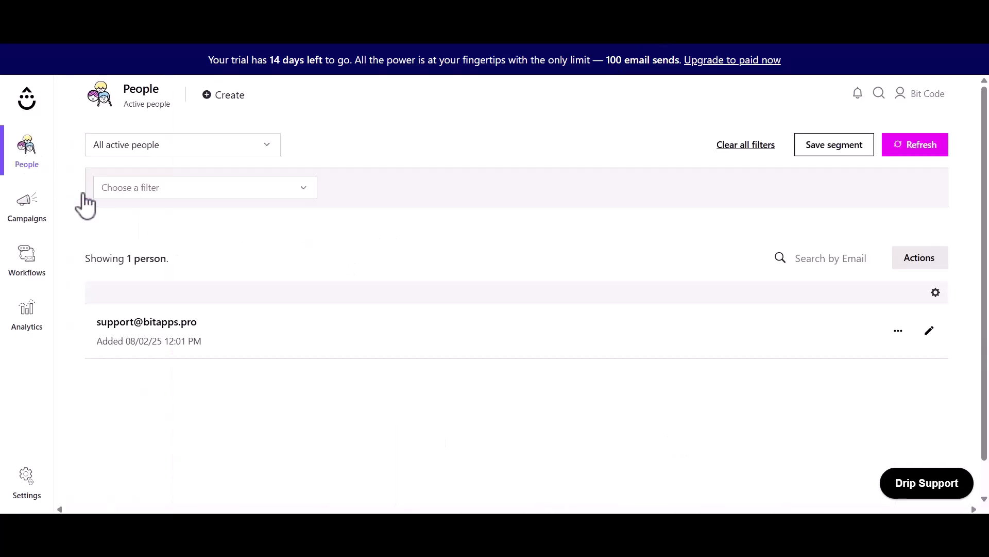
click(144, 323)
drag(145, 177, 224, 172)
click(150, 194)
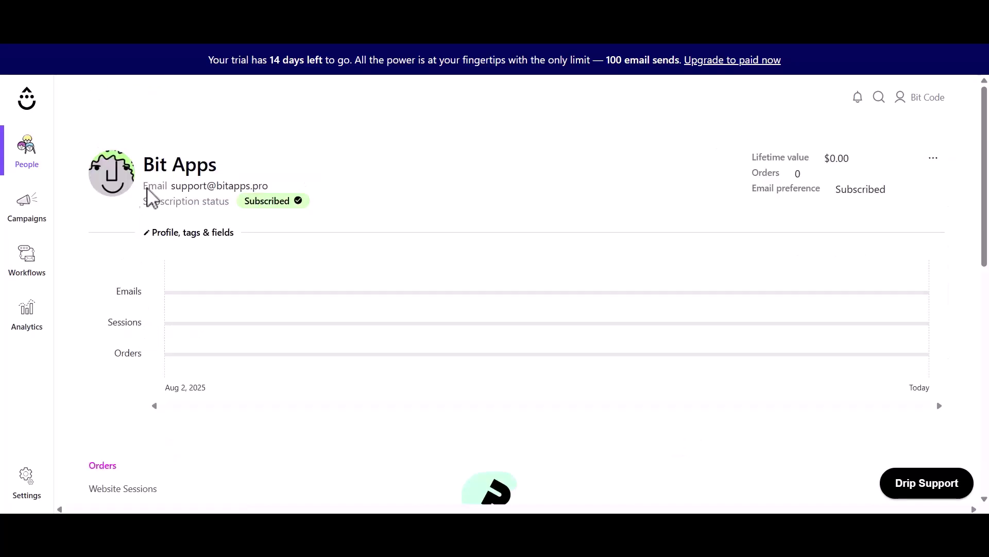